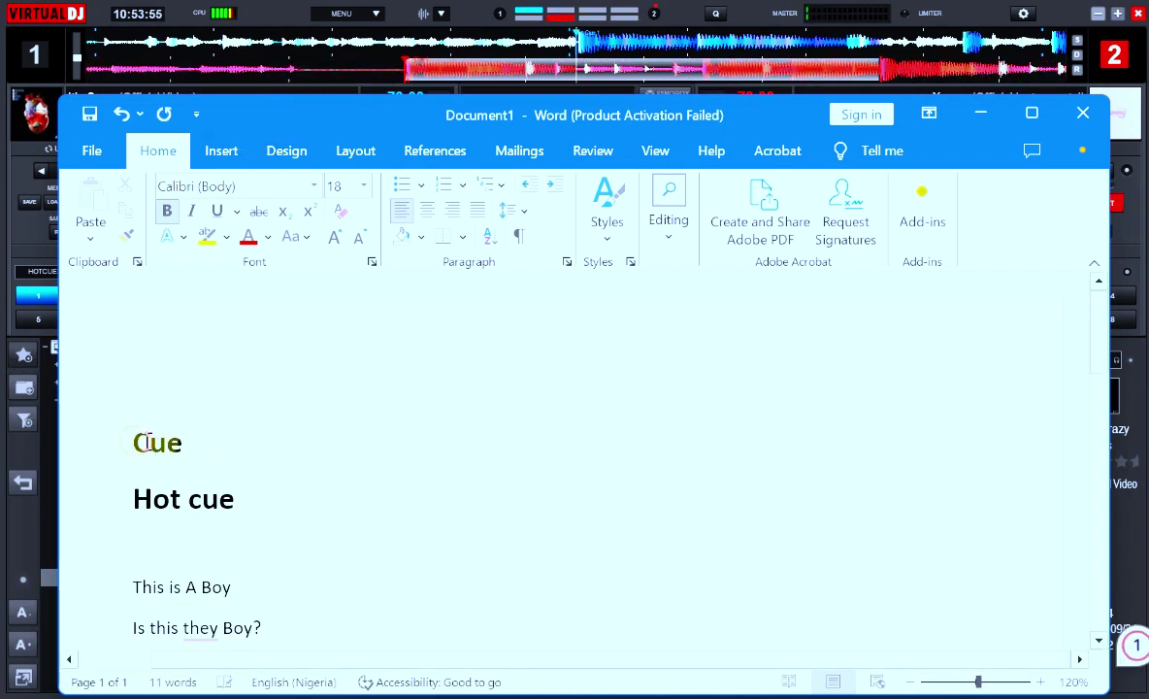
Highlight the words "Cue" and "Hot cue" in the Word document, separately and together, and return to VirtualDJ
{"action": "left_click_drag", "start_coordinate": [211, 438], "coordinate": [211, 441]}
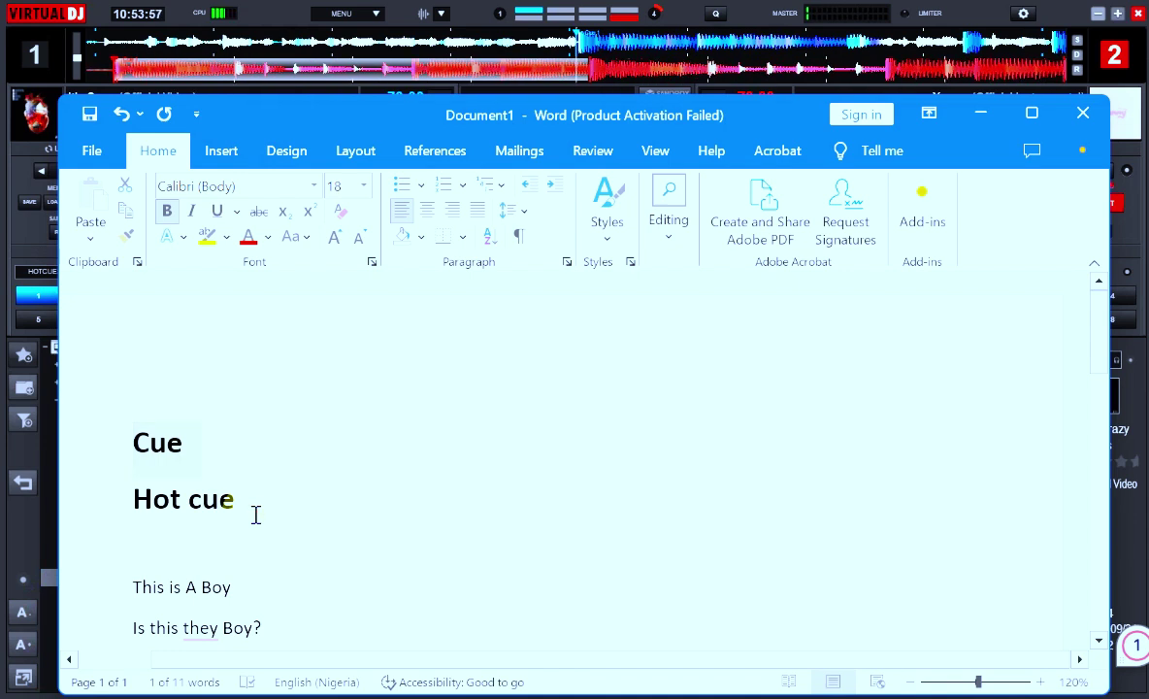
{"action": "left_click_drag", "start_coordinate": [247, 500], "coordinate": [132, 497]}
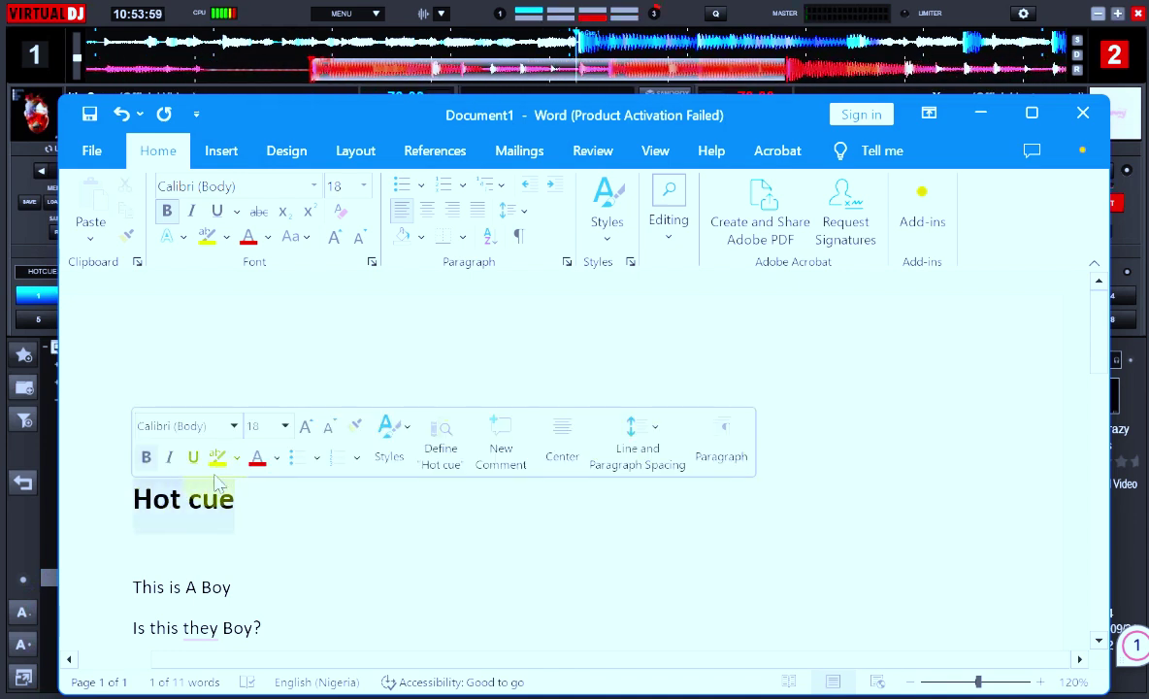
{"action": "left_click", "coordinate": [267, 495]}
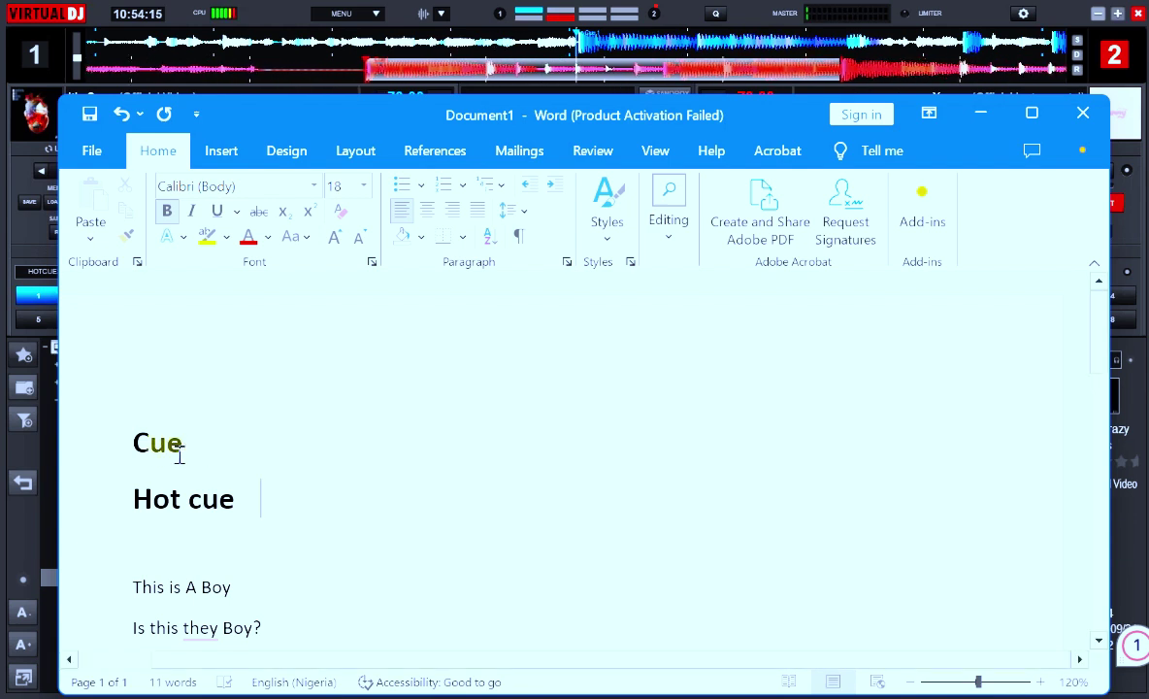
{"action": "left_click_drag", "start_coordinate": [137, 442], "coordinate": [267, 498]}
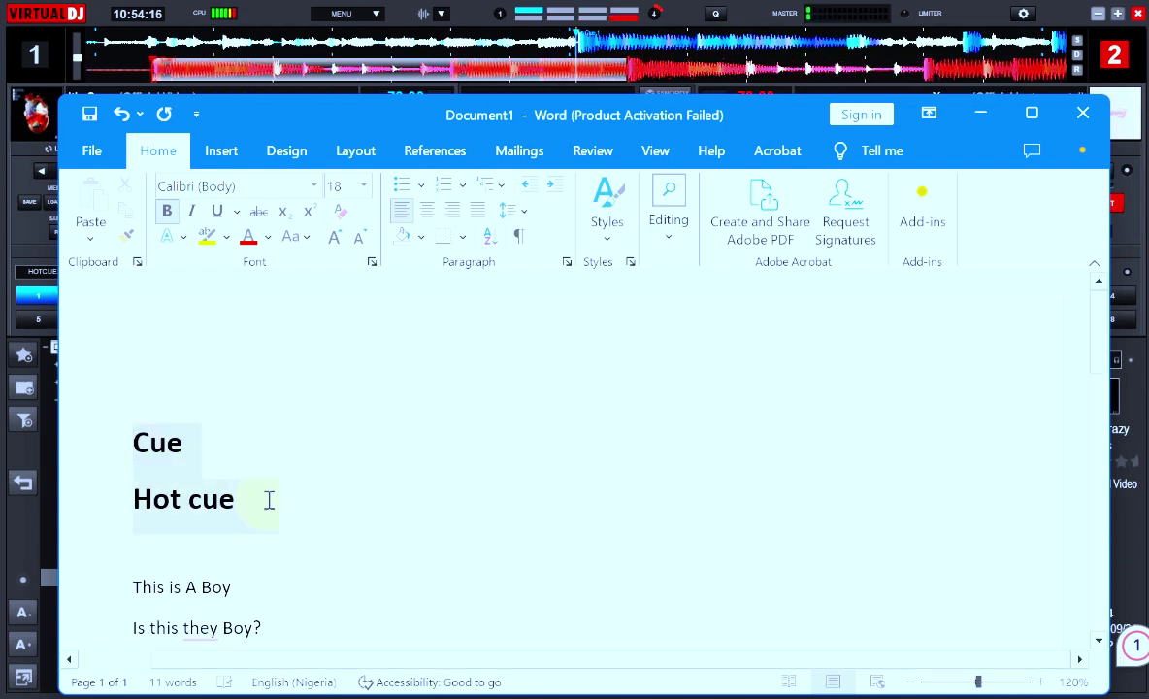
{"action": "left_click", "coordinate": [215, 456]}
{"action": "left_click", "coordinate": [242, 498]}
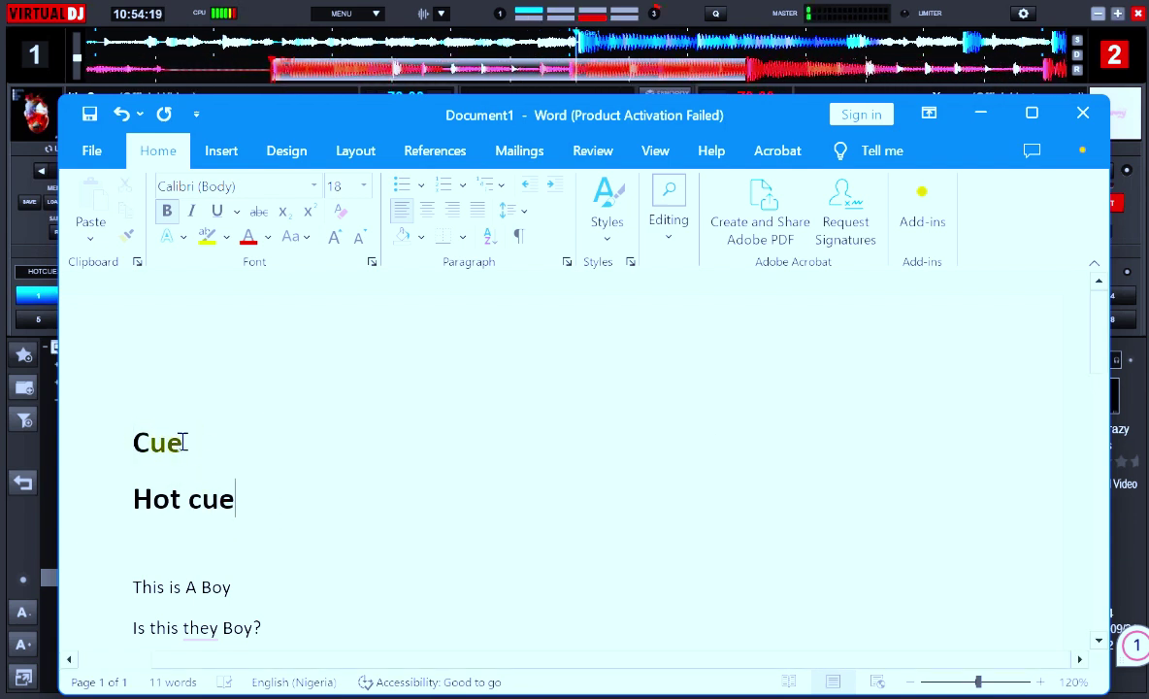
{"action": "left_click_drag", "start_coordinate": [184, 441], "coordinate": [112, 442]}
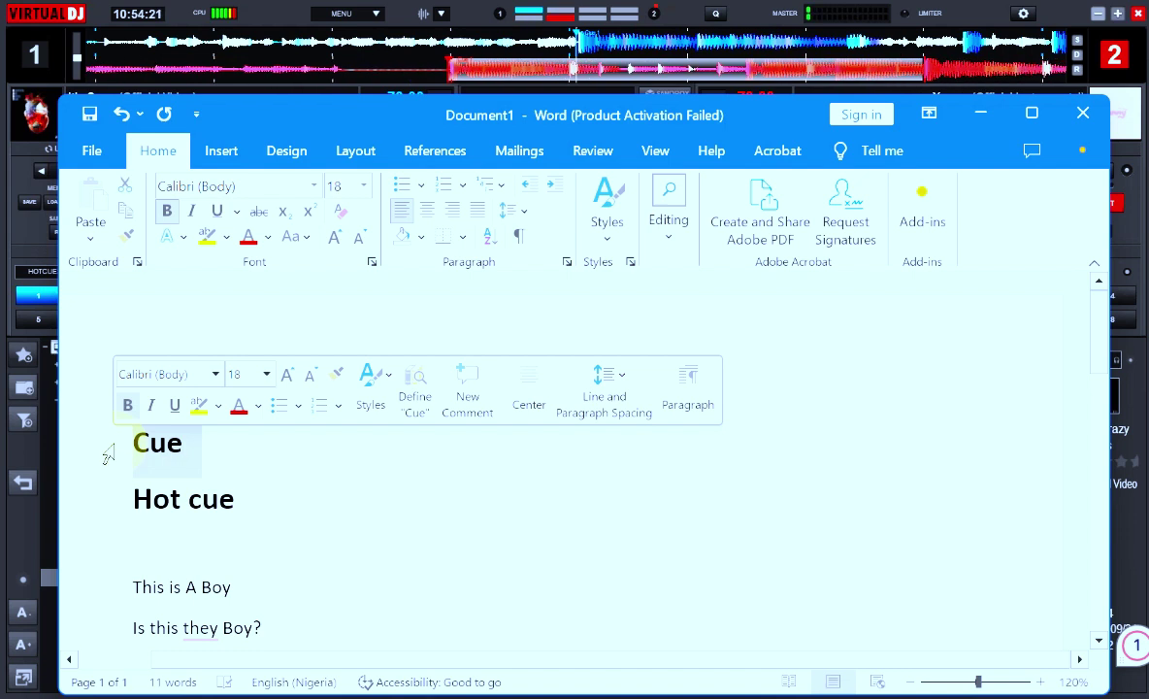
{"action": "left_click", "coordinate": [233, 495]}
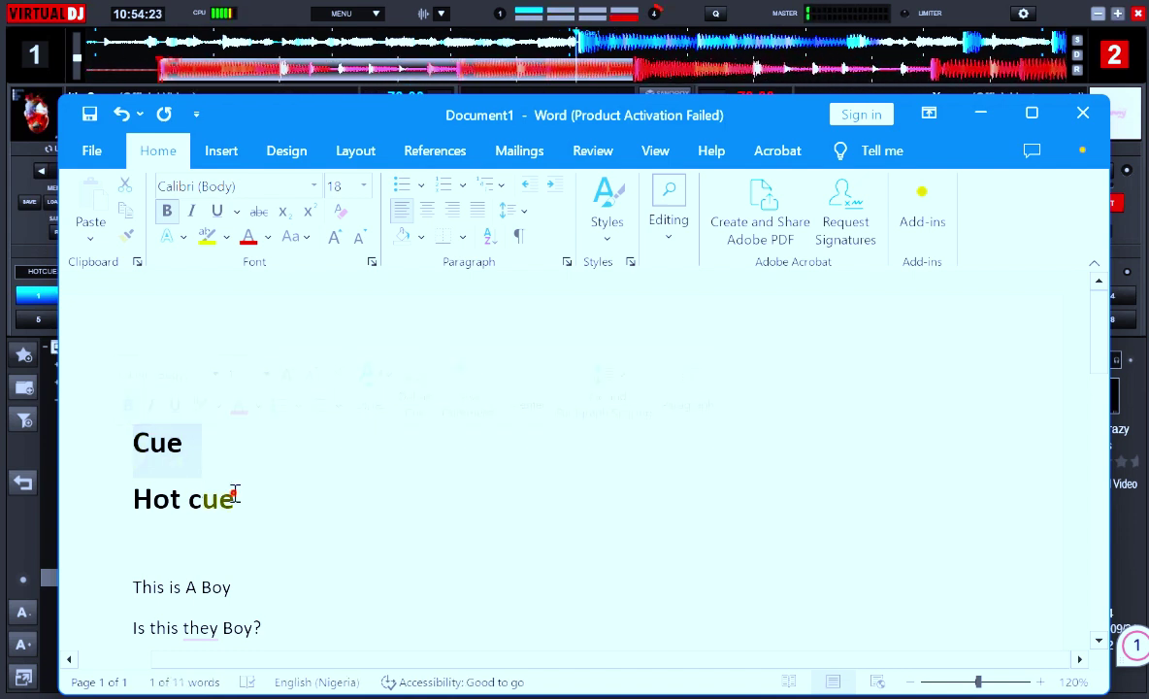
{"action": "left_click_drag", "start_coordinate": [239, 495], "coordinate": [134, 503]}
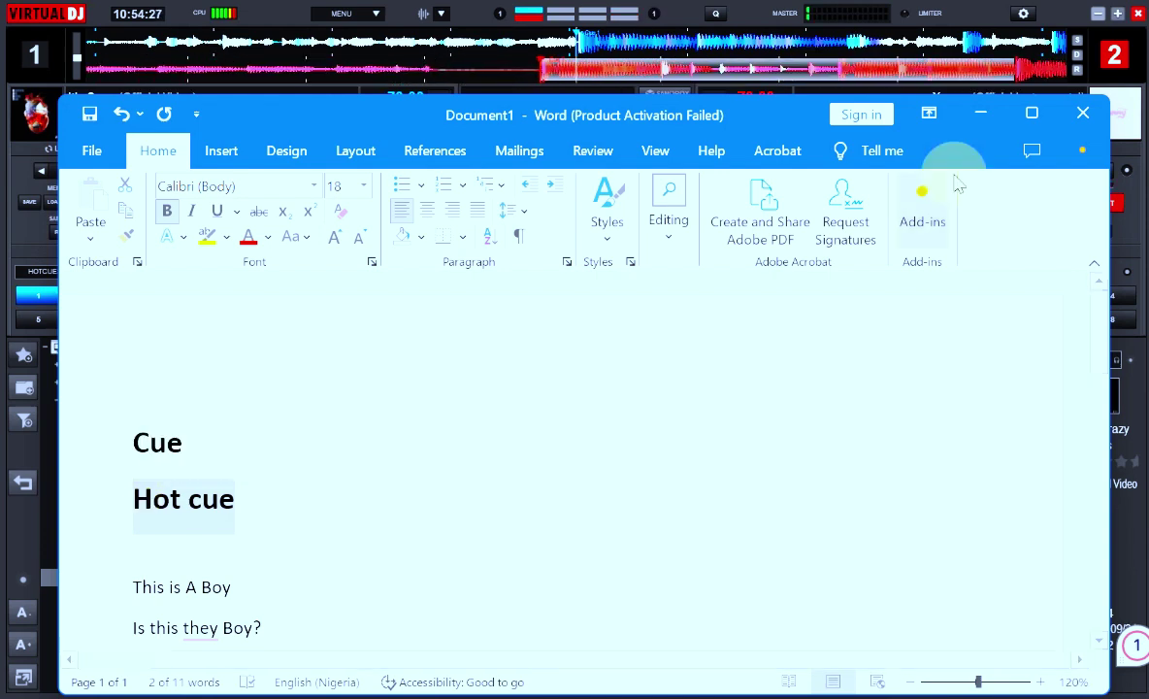
{"action": "left_click", "coordinate": [991, 124]}
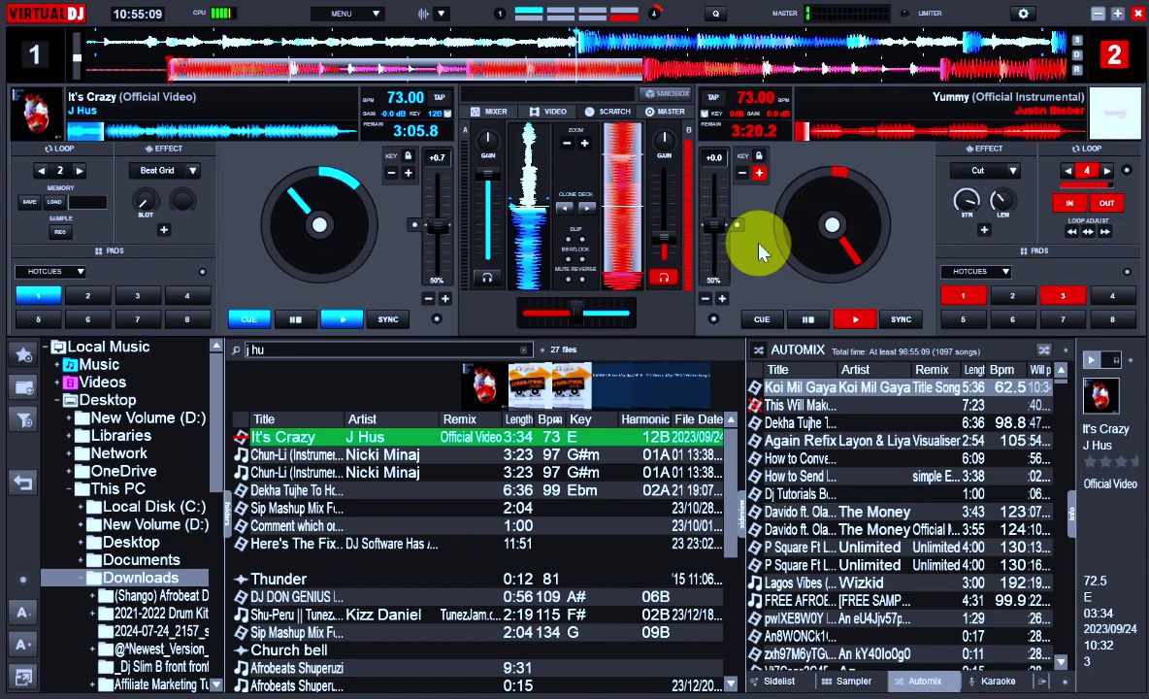
Show the sampler pads in the sideview, make deck 1 active, and start and pause its track "It's Crazy"
{"action": "key", "text": "k"}
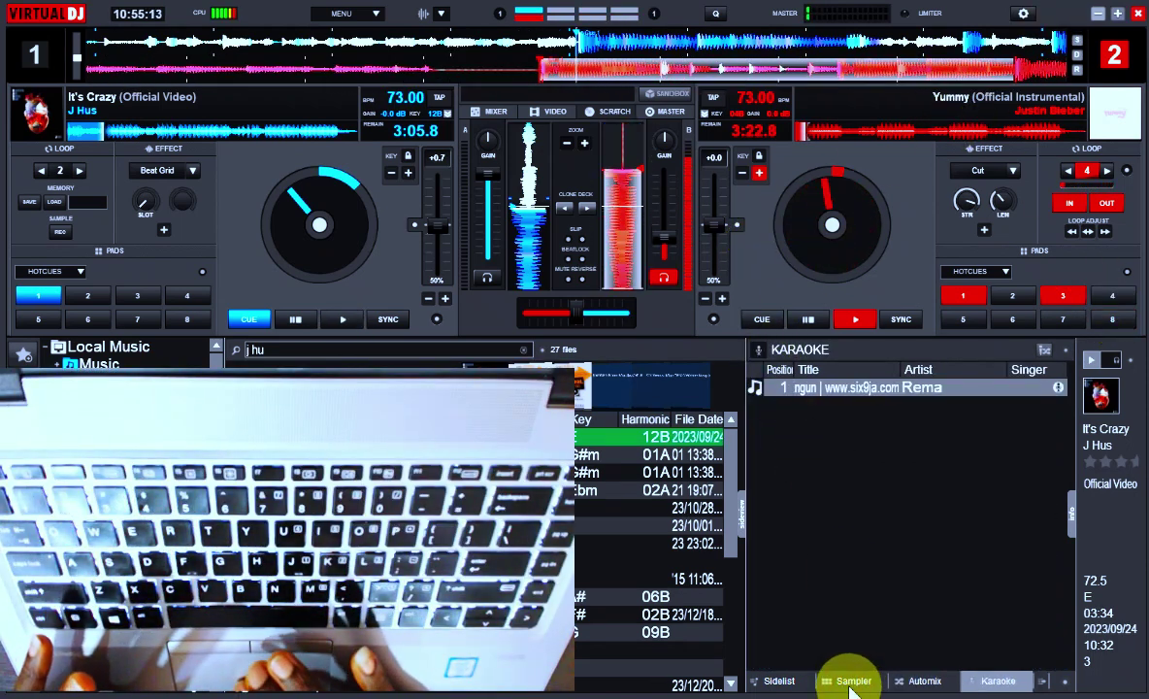
{"action": "left_click", "coordinate": [850, 682]}
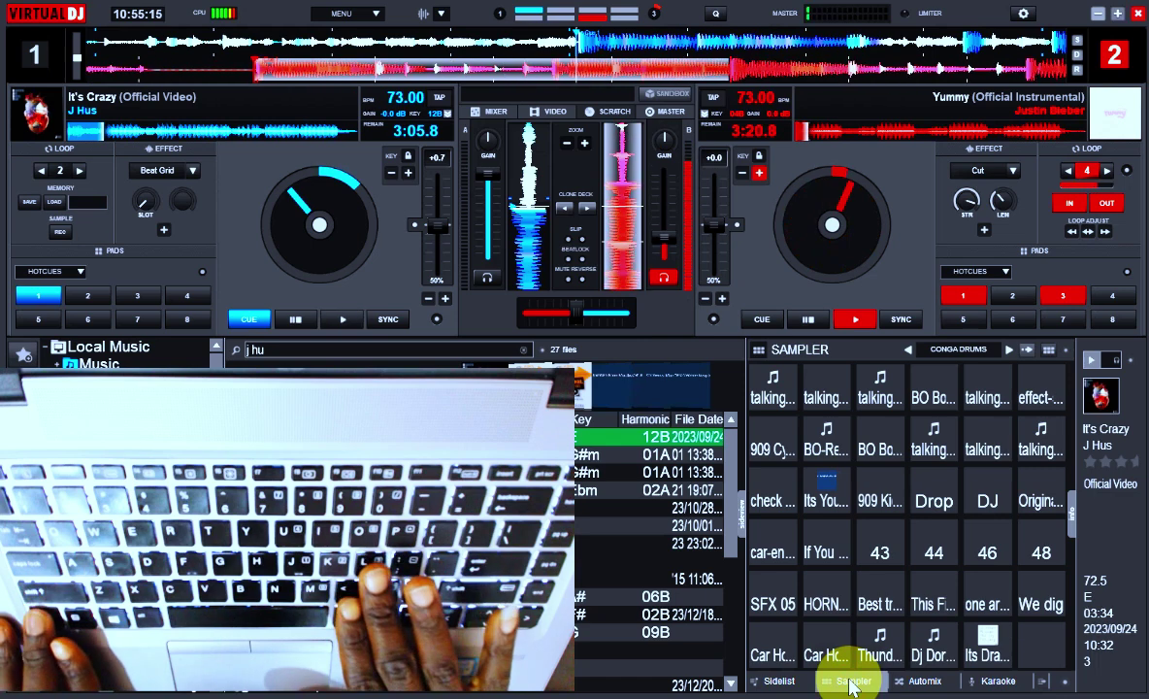
{"action": "key", "text": "Tab"}
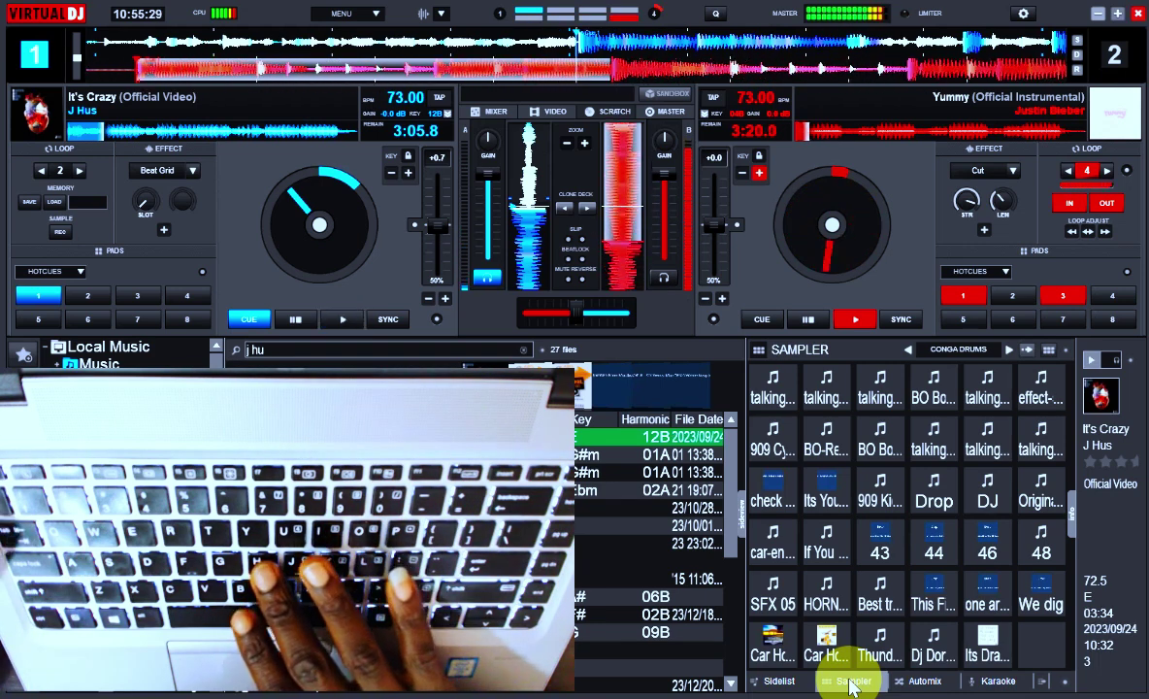
{"action": "key", "text": "space"}
{"action": "key", "text": "space"}
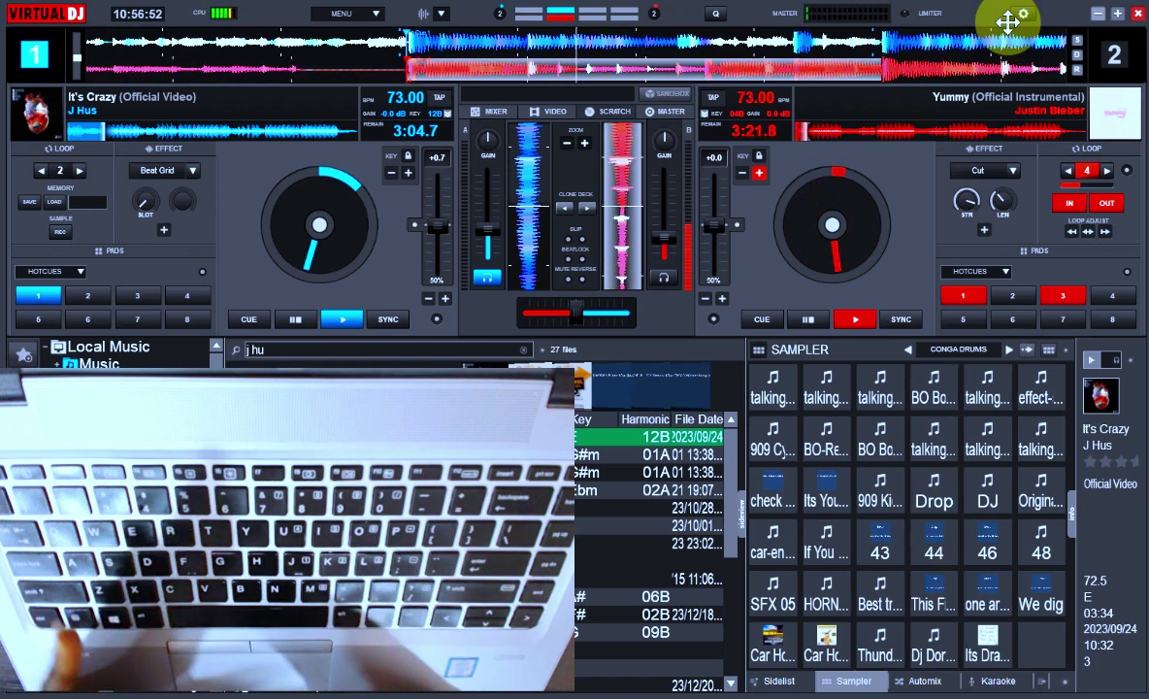
{"action": "key", "text": "space"}
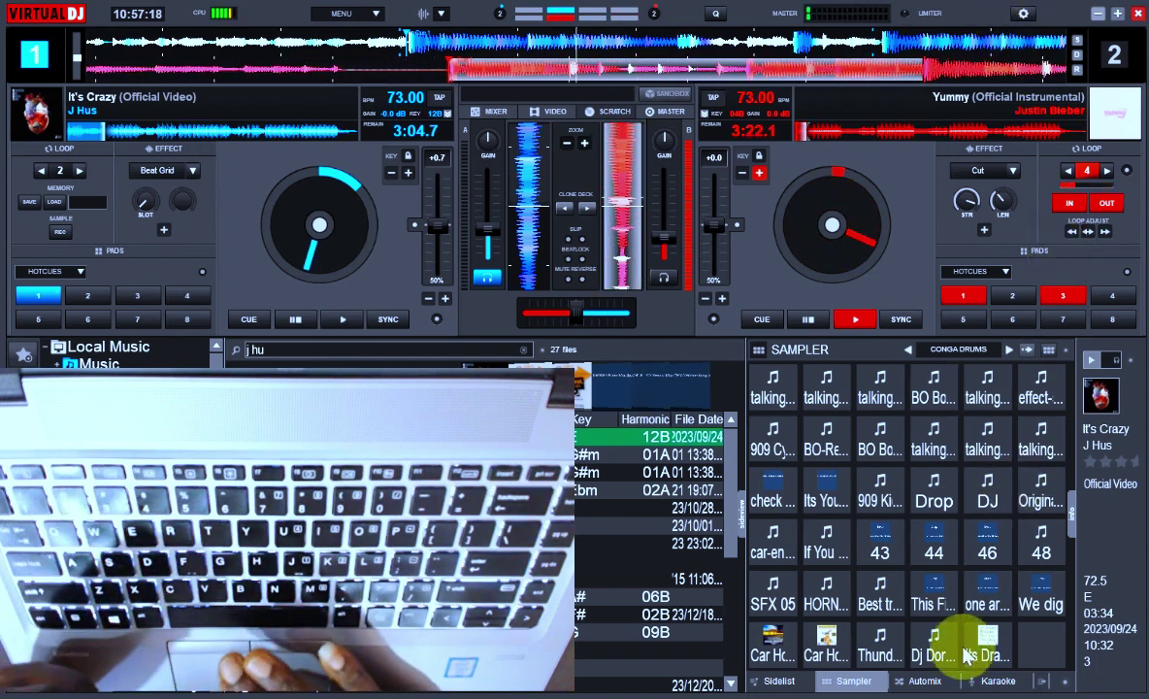
Switch to the Word document, then narrow and move its window so that deck 1 of VirtualDJ is uncovered
{"action": "key", "text": "alt+Tab"}
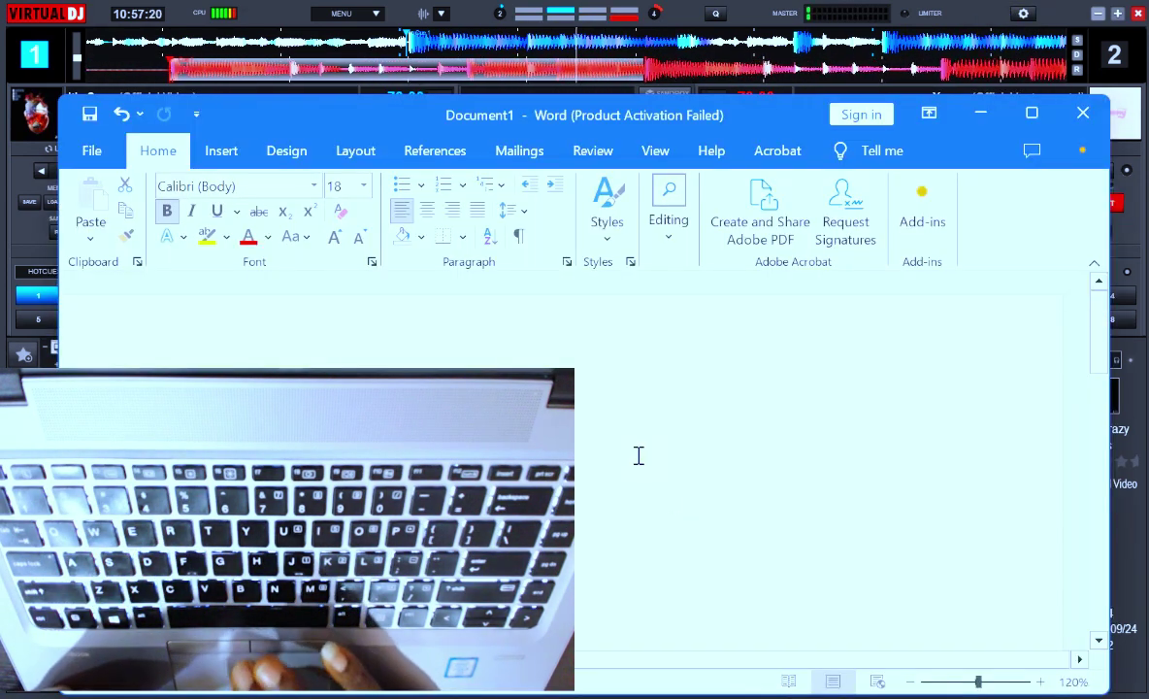
{"action": "left_click", "coordinate": [762, 115]}
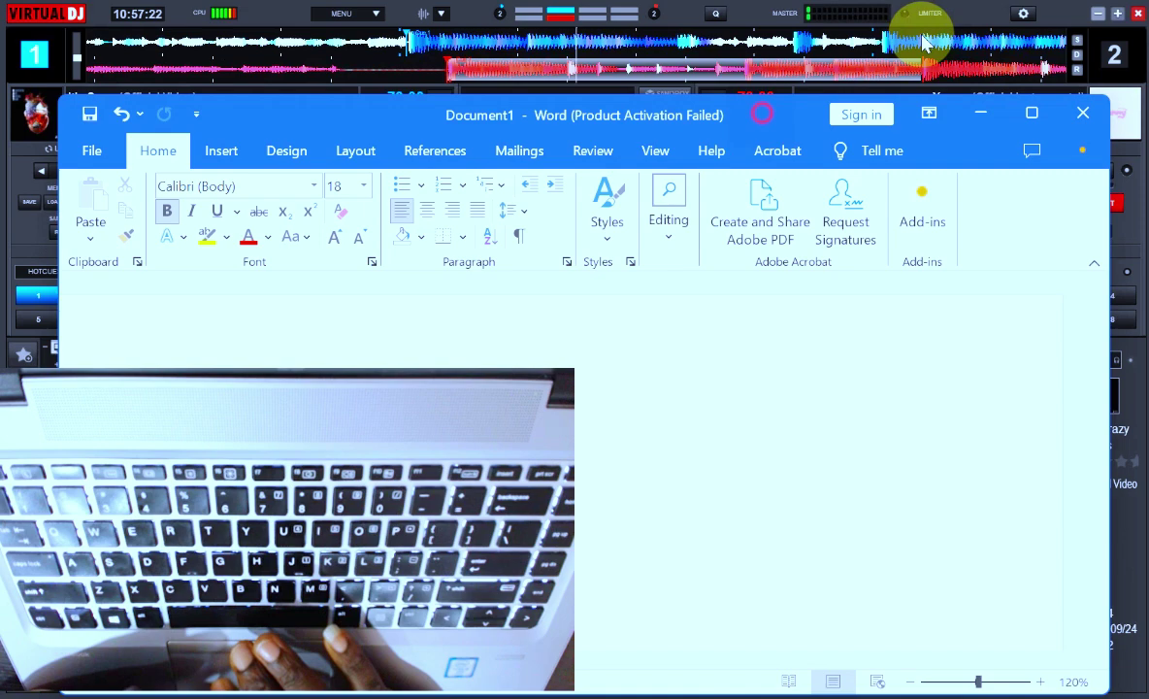
{"action": "left_click_drag", "start_coordinate": [925, 43], "coordinate": [897, 56]}
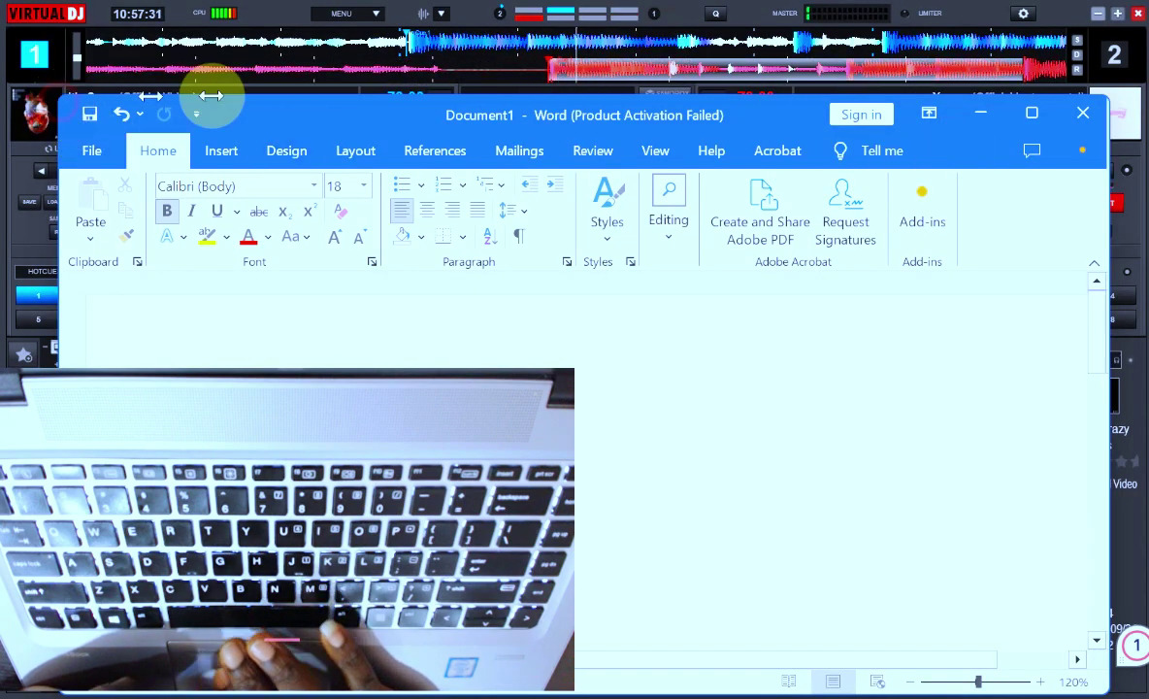
{"action": "left_click_drag", "start_coordinate": [274, 103], "coordinate": [308, 110]}
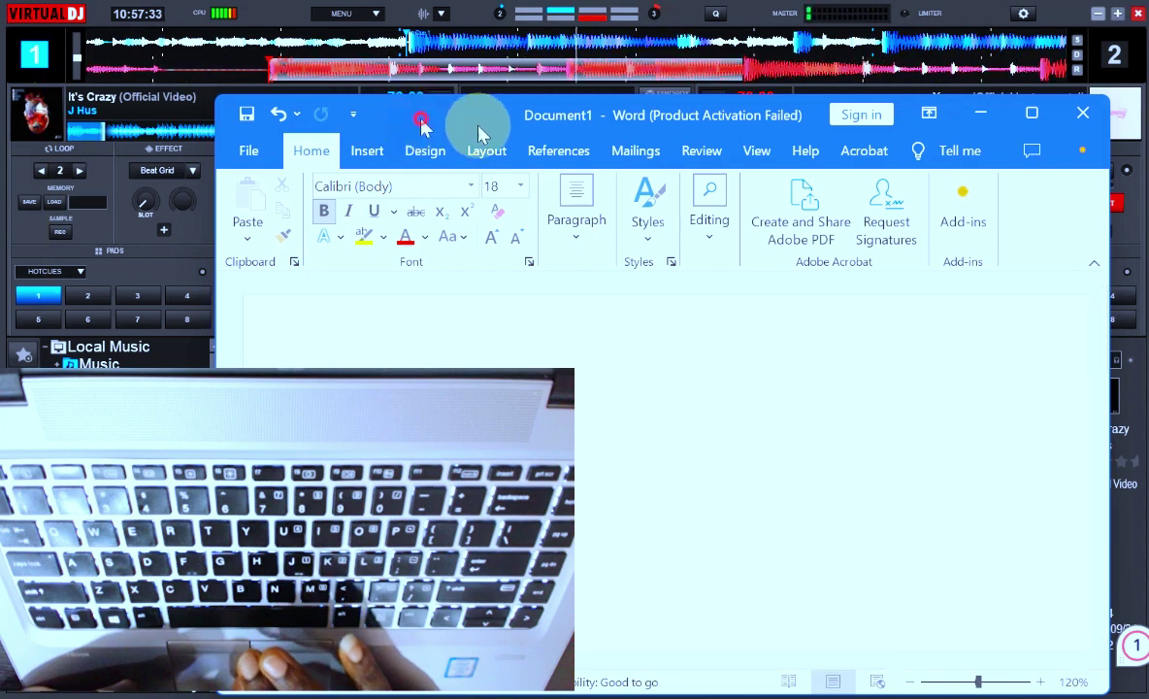
{"action": "left_click_drag", "start_coordinate": [479, 128], "coordinate": [808, 103]}
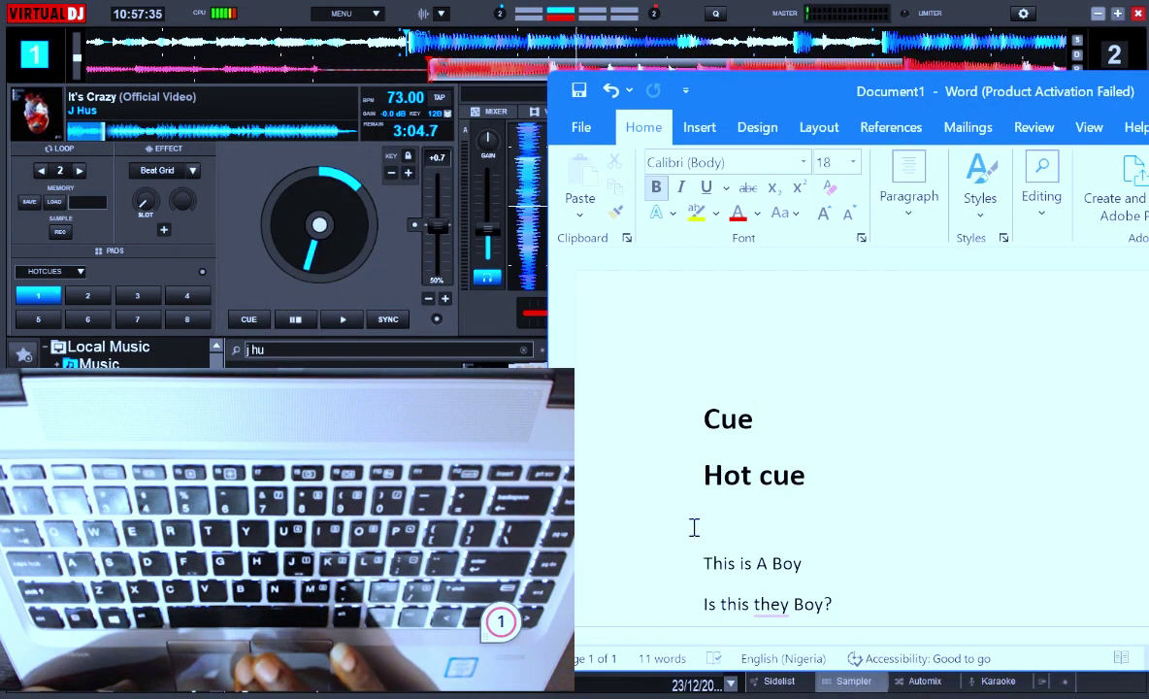
Highlight the sentences "This is A Boy" and "Is this they Boy?" and the word "Boy" in each, and return to VirtualDJ
{"action": "left_click_drag", "start_coordinate": [704, 561], "coordinate": [807, 564]}
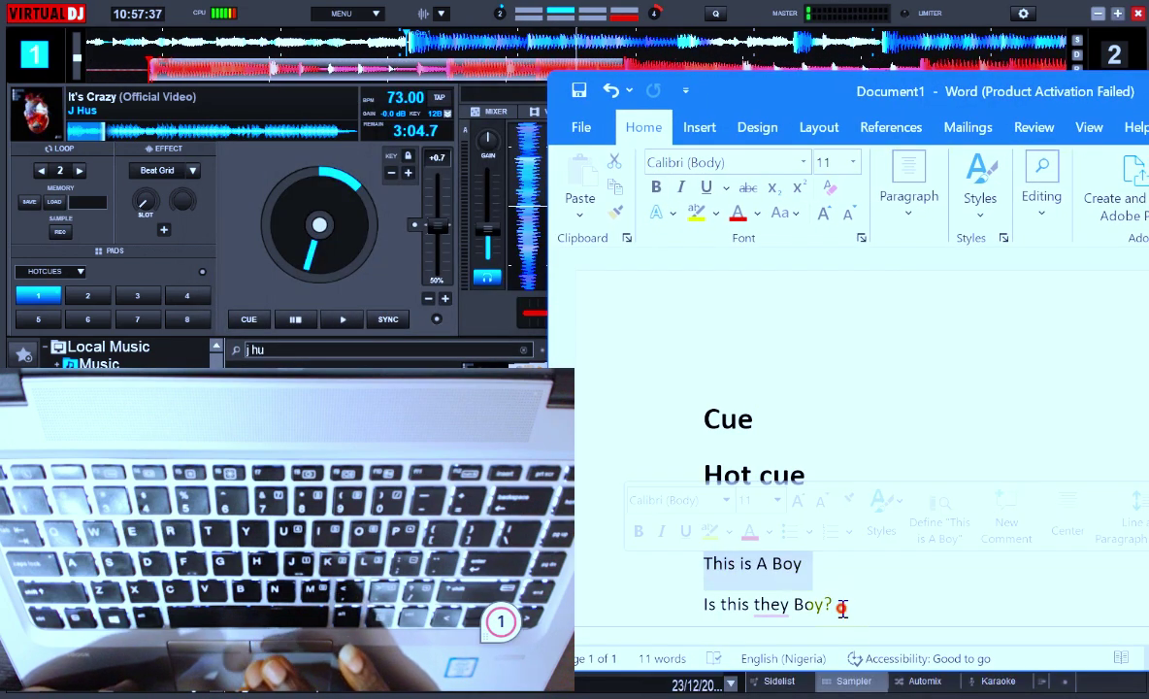
{"action": "left_click_drag", "start_coordinate": [841, 608], "coordinate": [707, 604]}
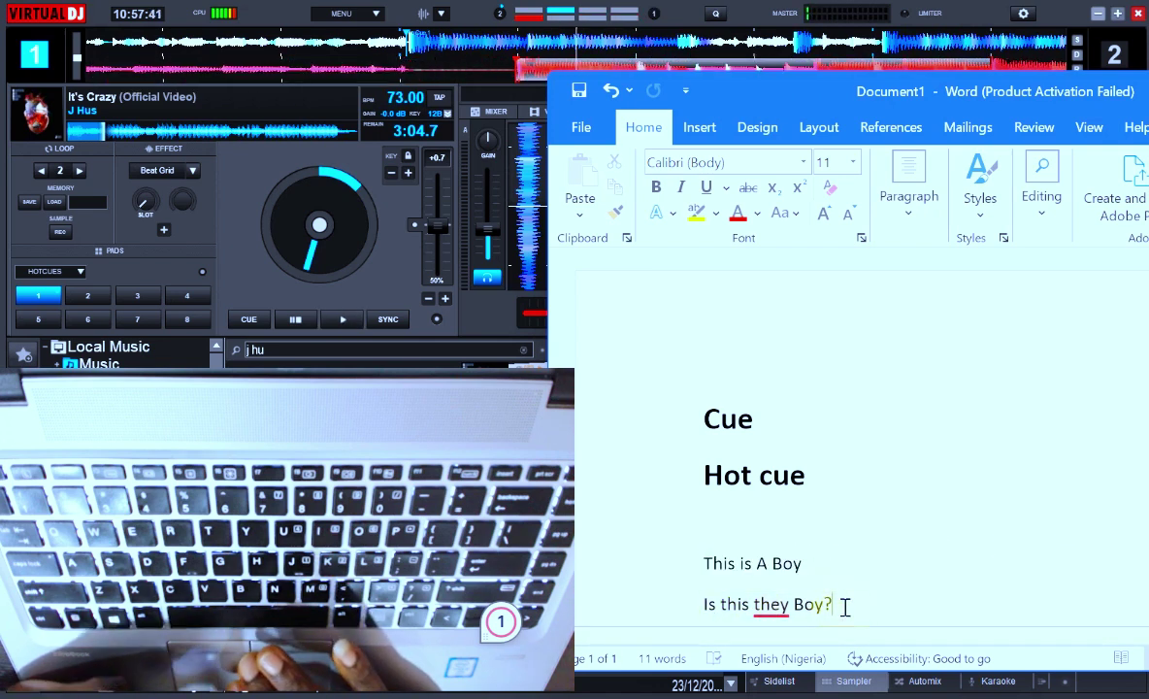
{"action": "double_click", "coordinate": [786, 563]}
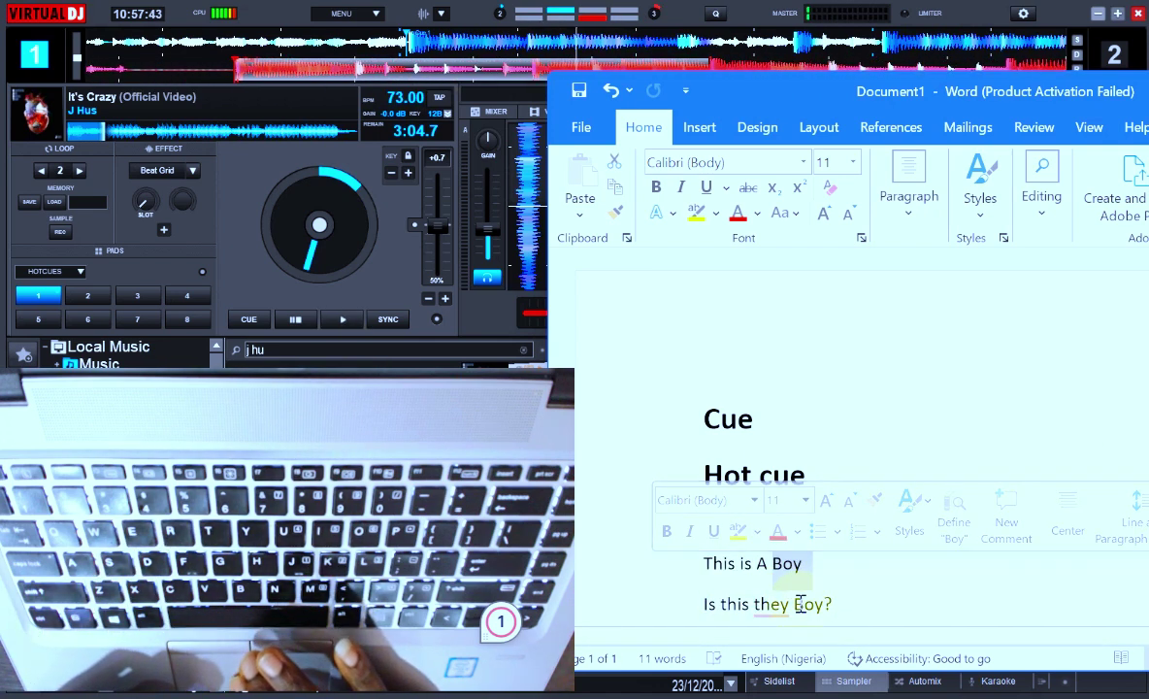
{"action": "left_click_drag", "start_coordinate": [794, 604], "coordinate": [846, 605]}
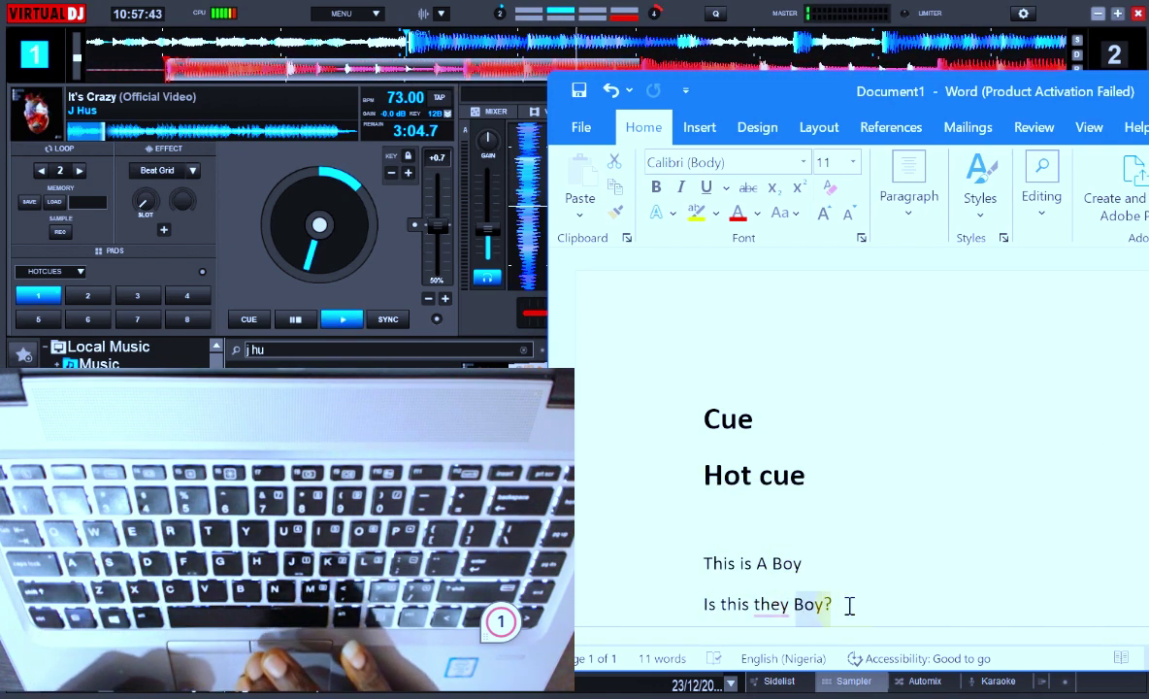
{"action": "left_click", "coordinate": [838, 458]}
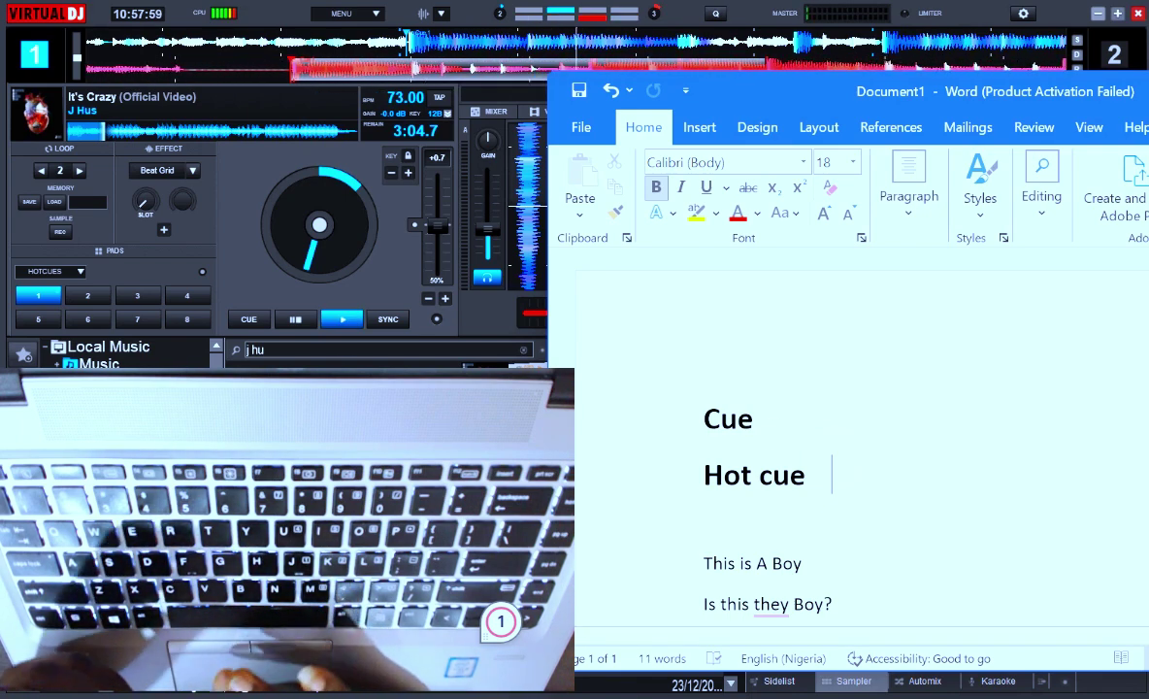
{"action": "left_click", "coordinate": [408, 194]}
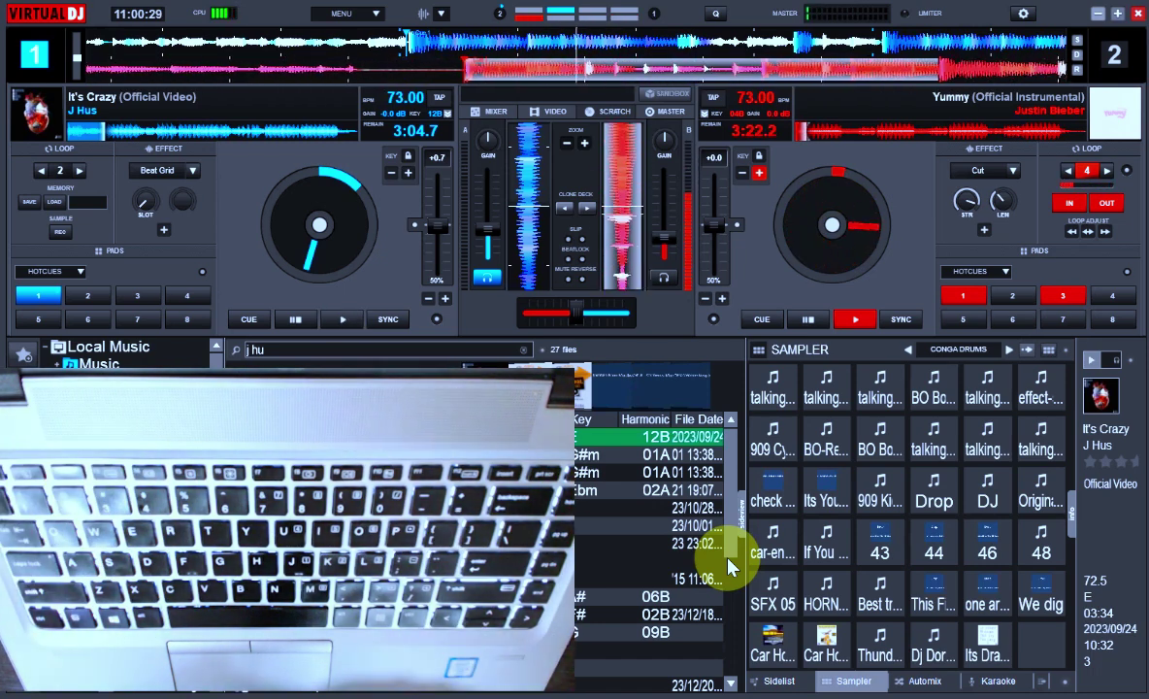
Toggle deck 1 between play and pause several times
{"action": "key", "text": "Left"}
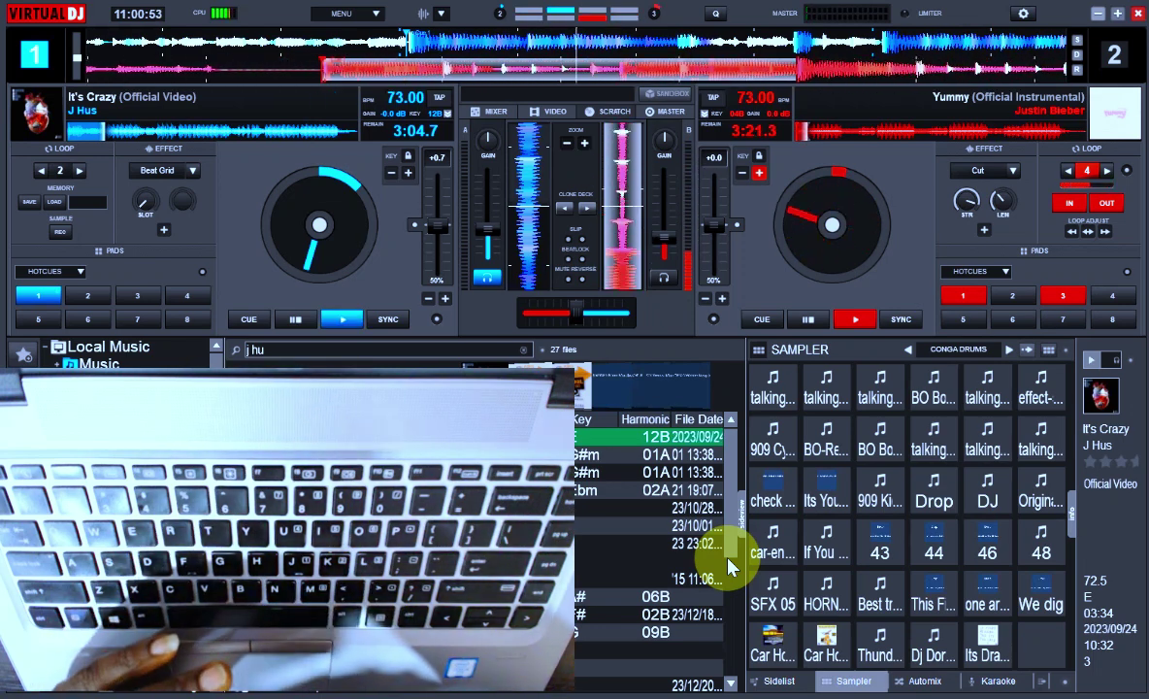
{"action": "key", "text": "space"}
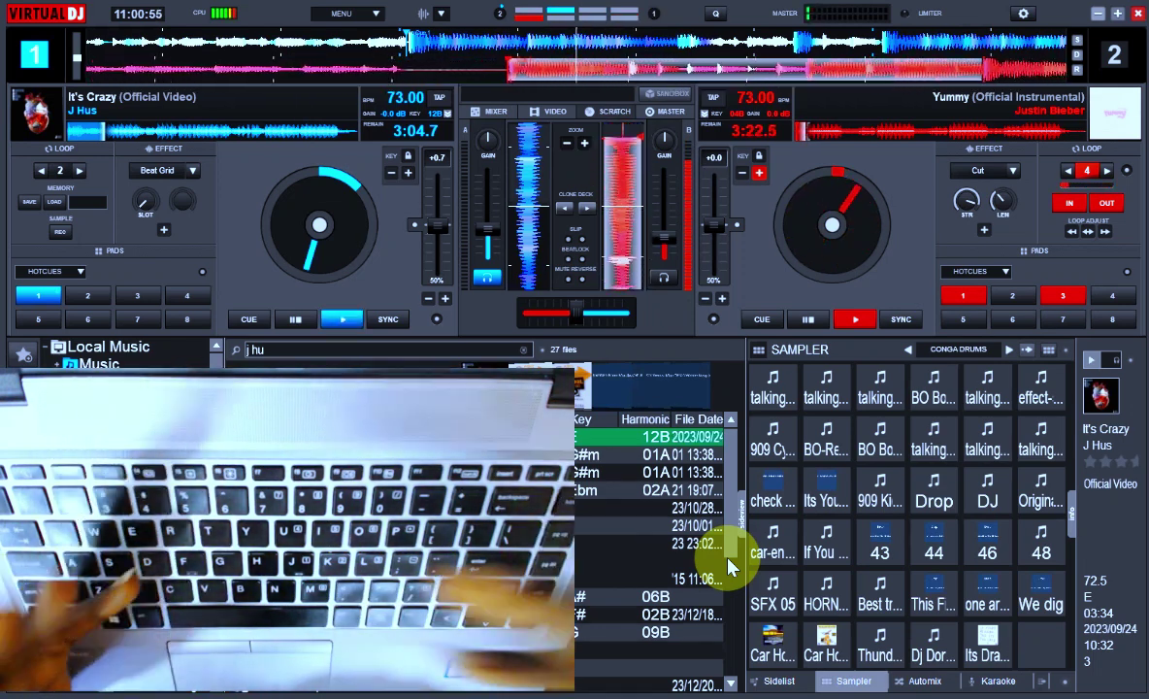
{"action": "key", "text": "space"}
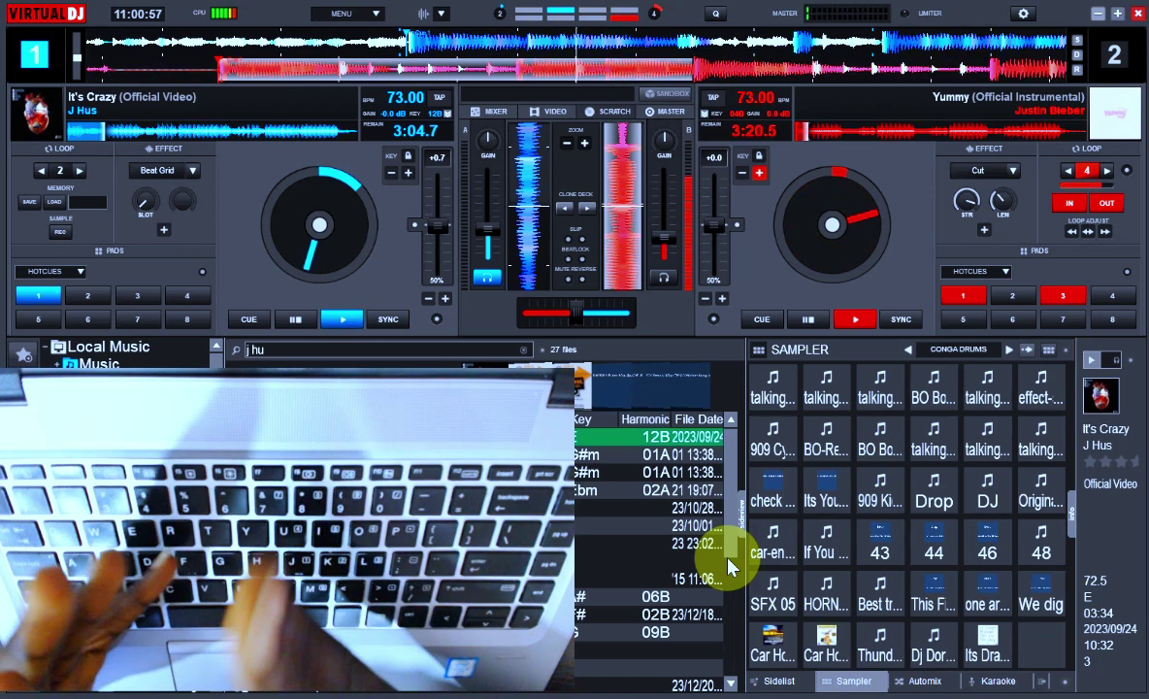
{"action": "key", "text": "space"}
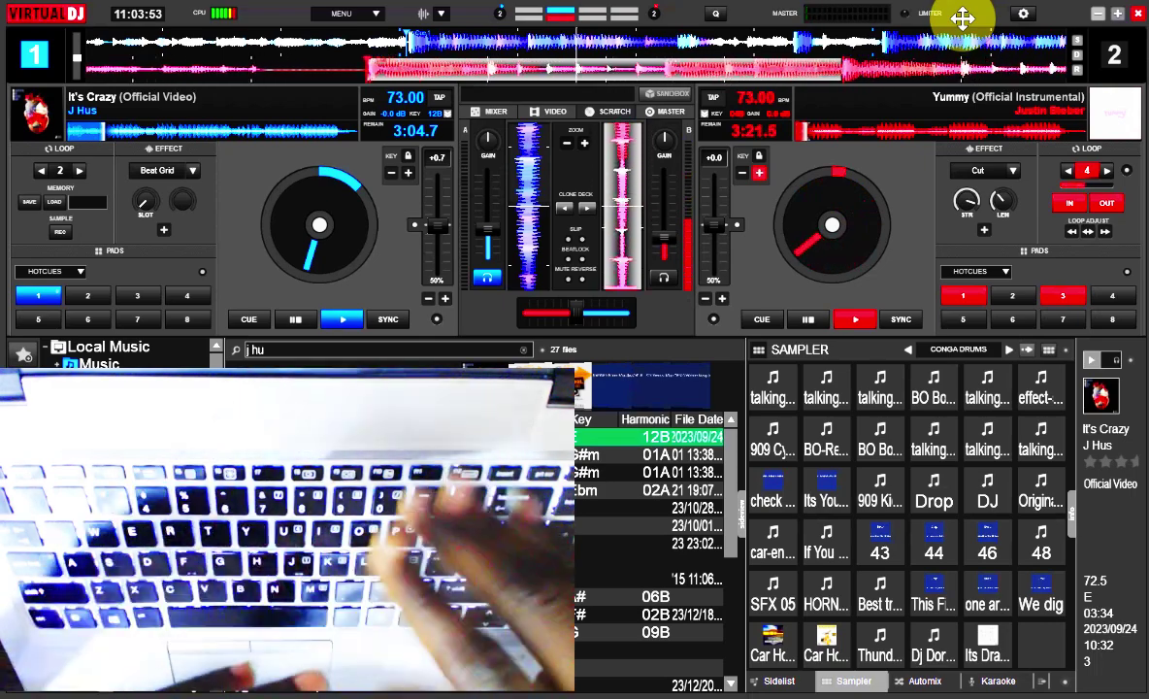
{"action": "key", "text": "space"}
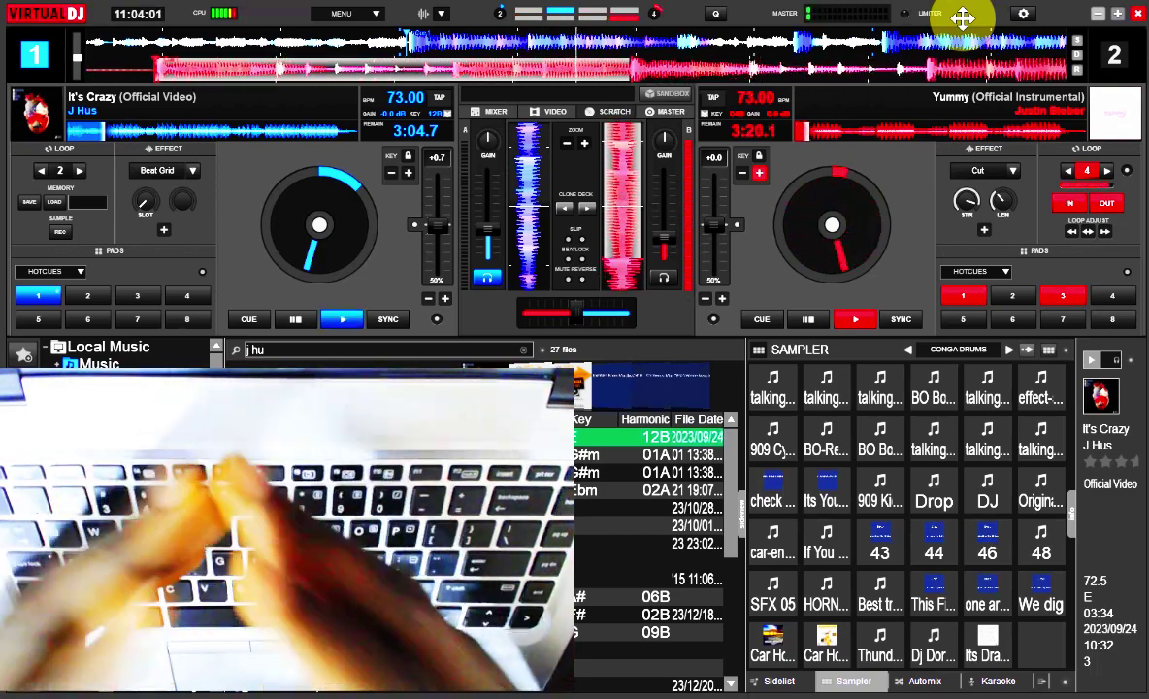
{"action": "key", "text": "space"}
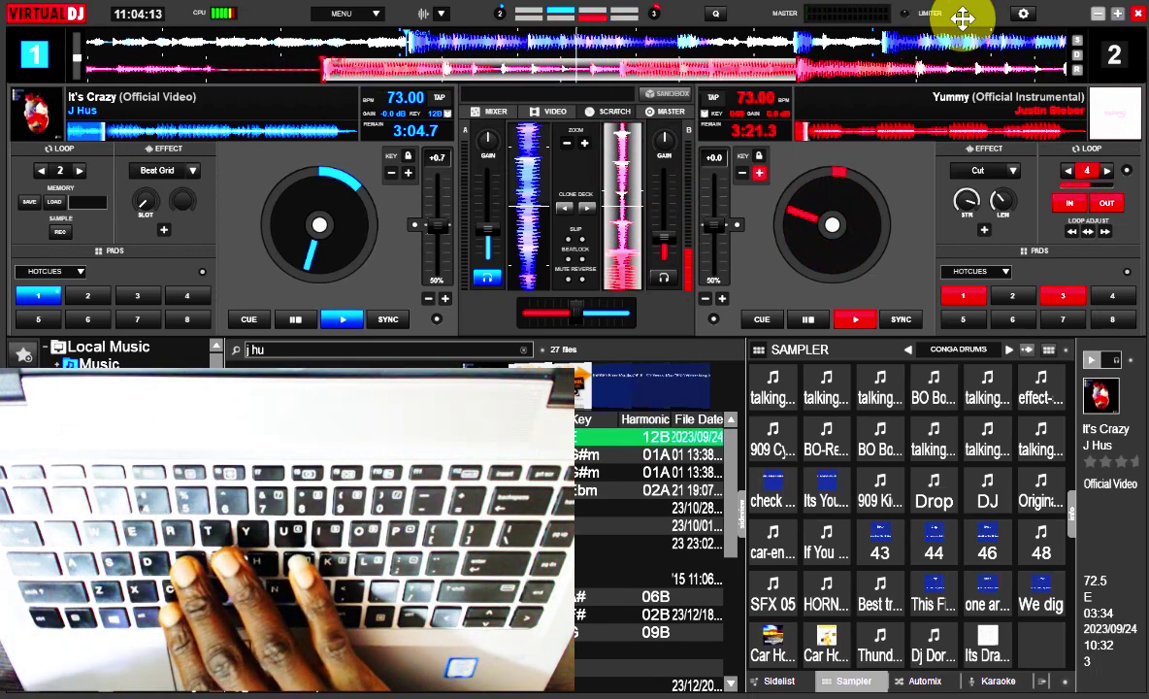
Play and pause "It's Crazy" on deck 1 and trigger the Drop sample in the sampler
{"action": "key", "text": "3"}
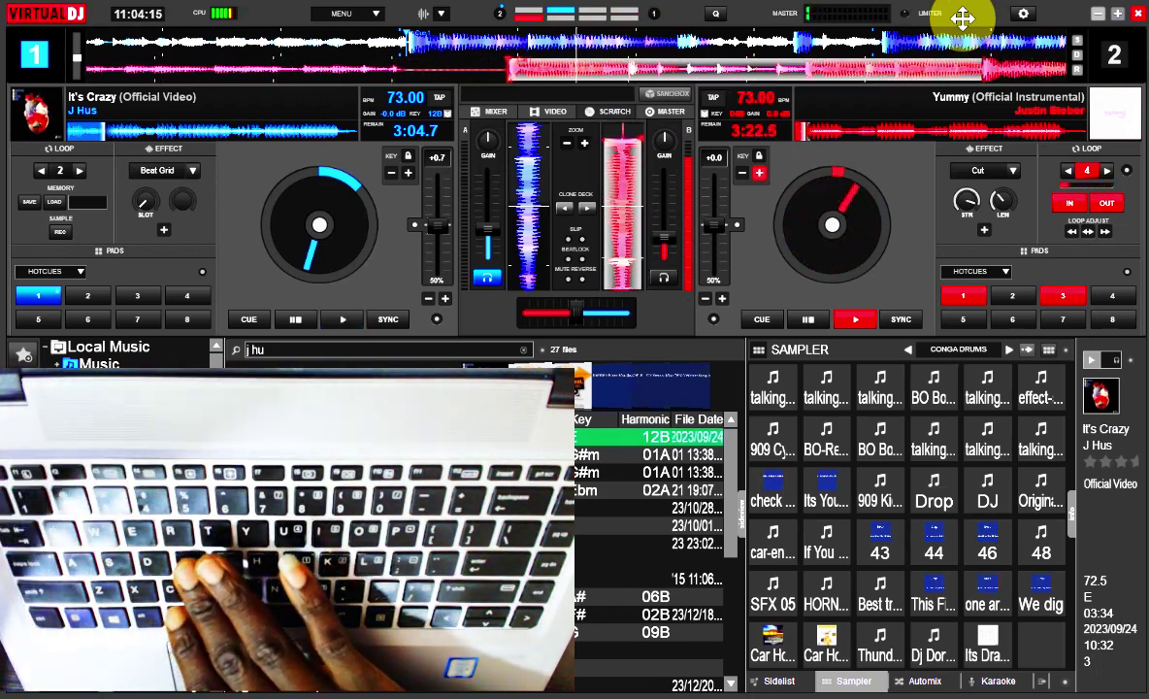
{"action": "key", "text": "space"}
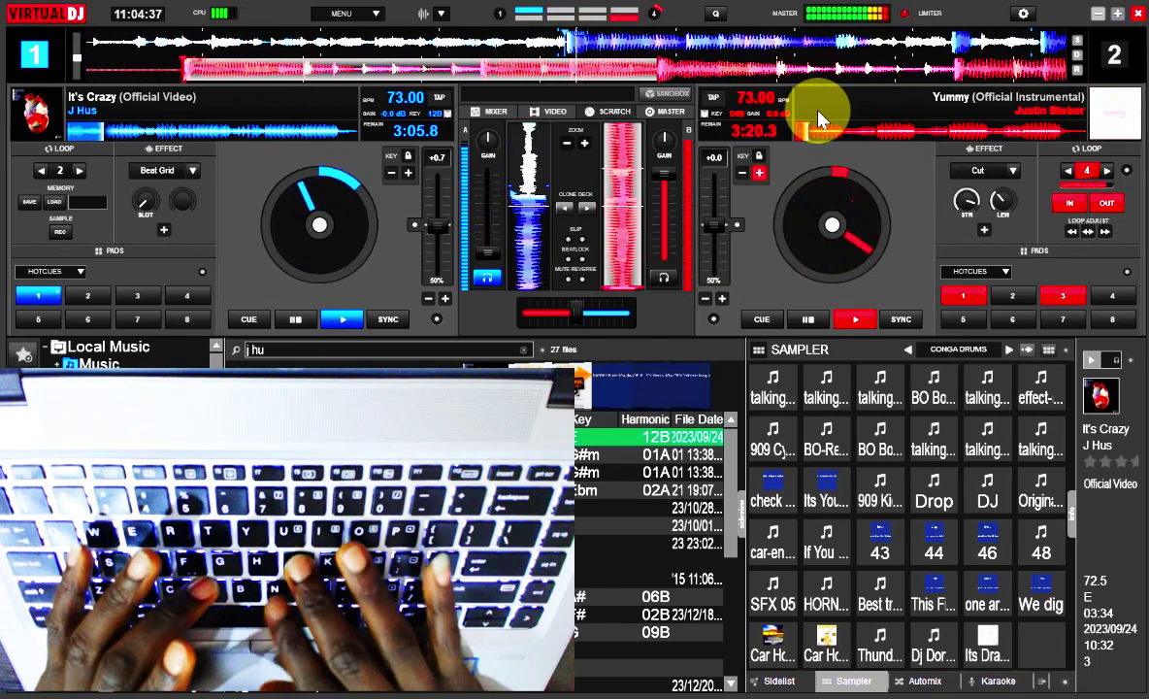
{"action": "key", "text": "space"}
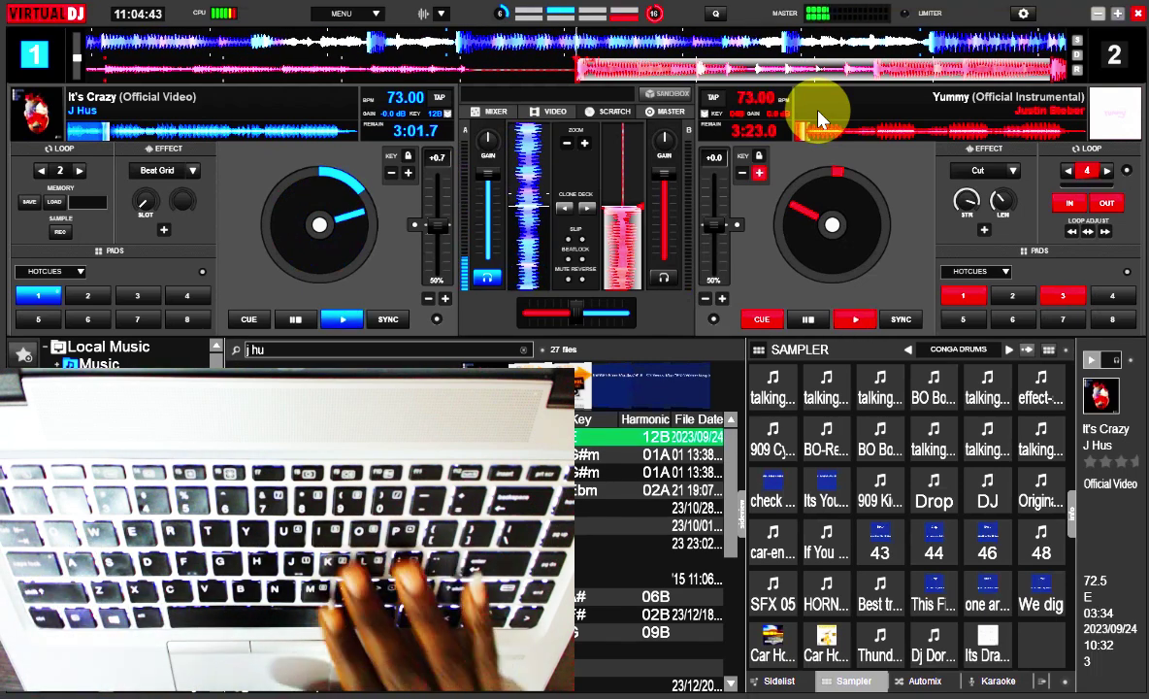
{"action": "key", "text": "l"}
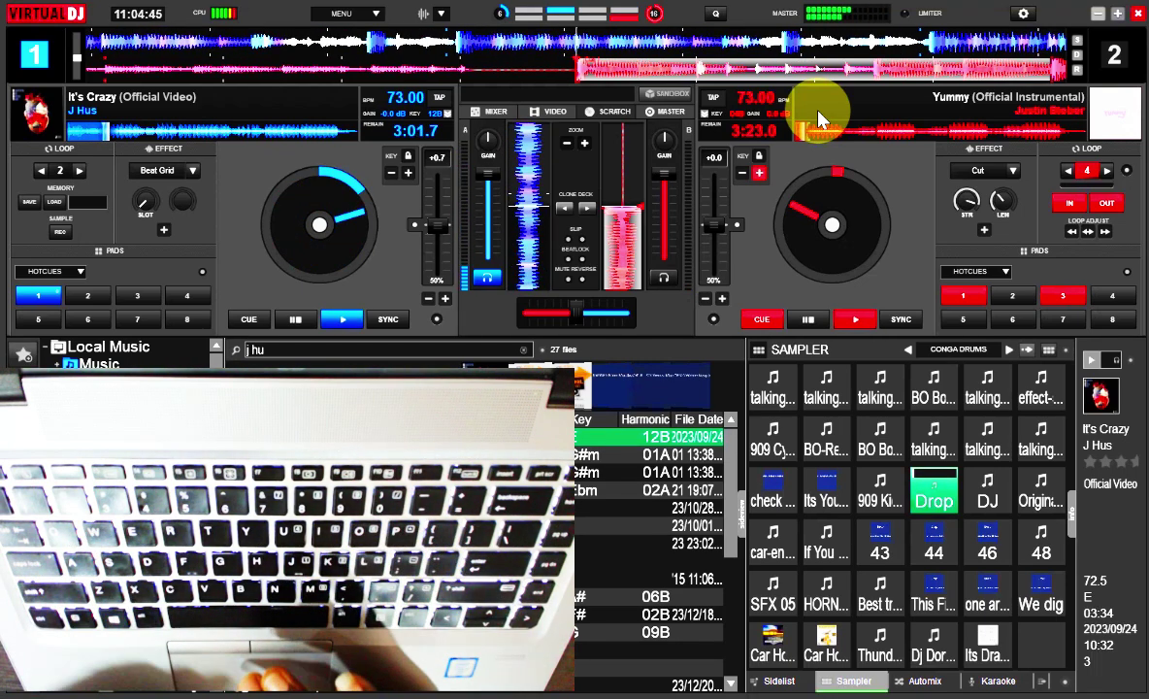